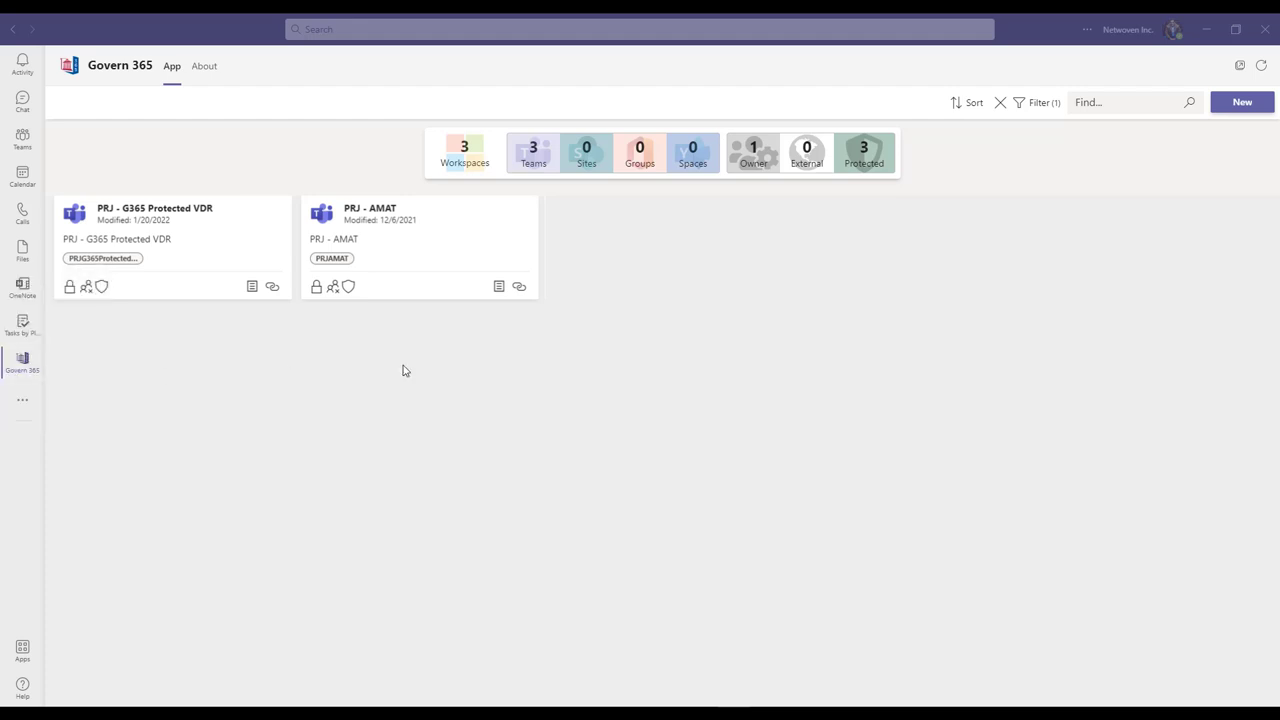
Begin a new Virtual Data Room request using the Internal Org | Cross Functional Team template, keeping protection enabled
click(1227, 108)
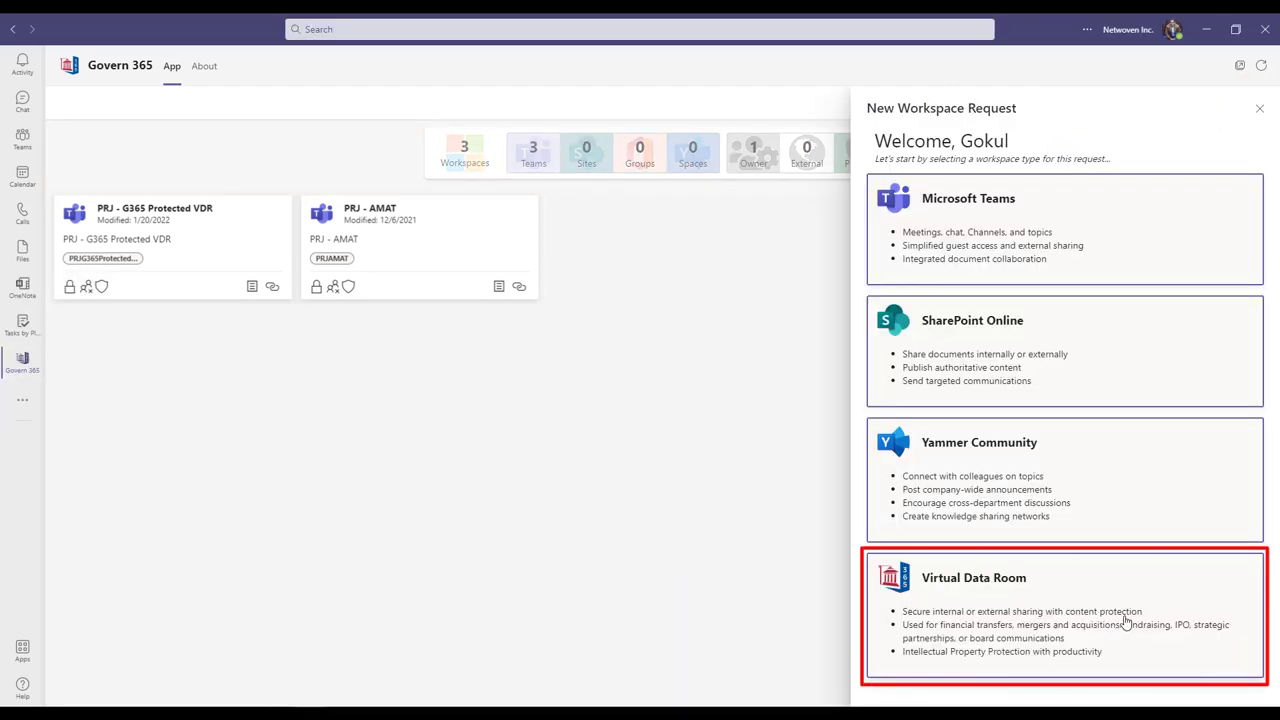
click(1177, 603)
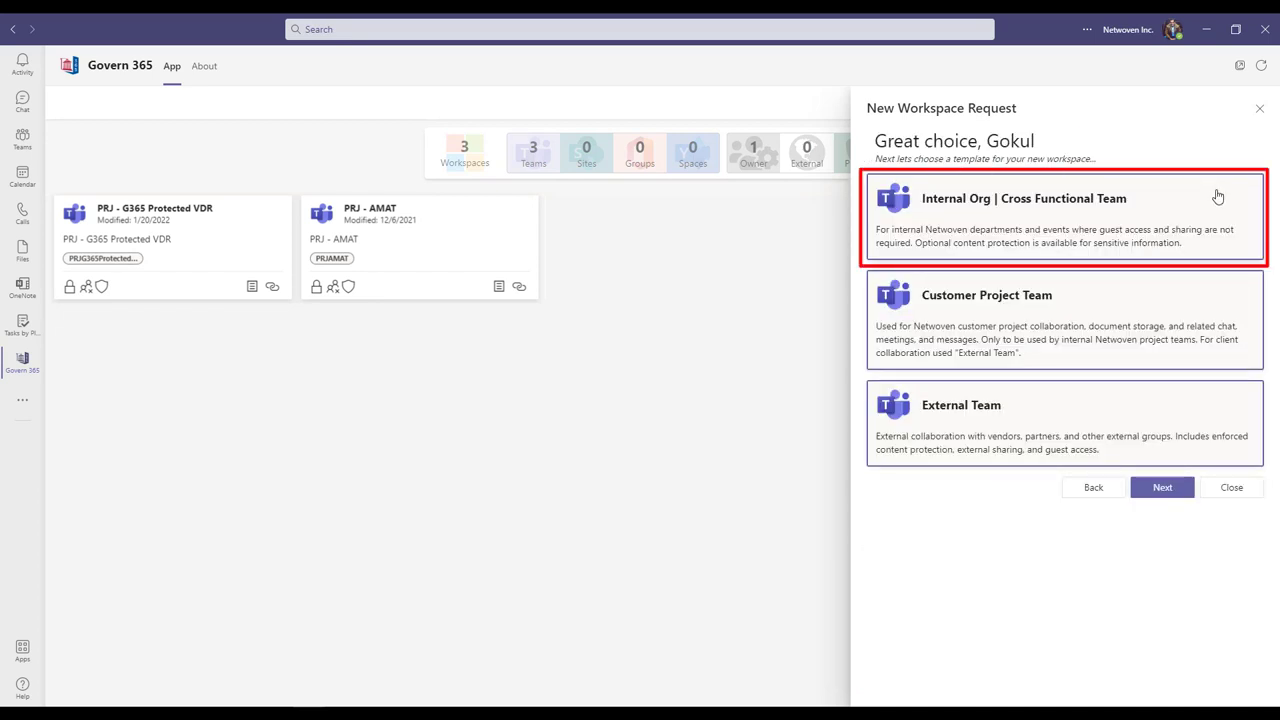
click(1217, 197)
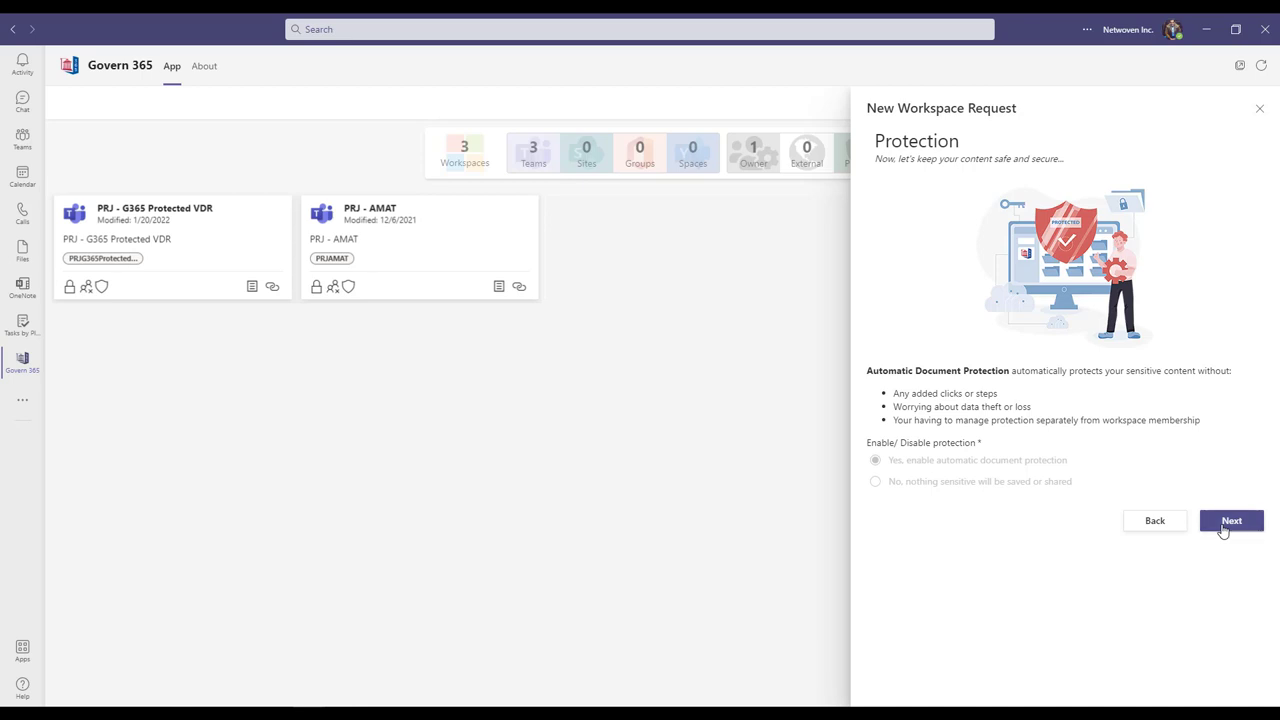
click(1222, 528)
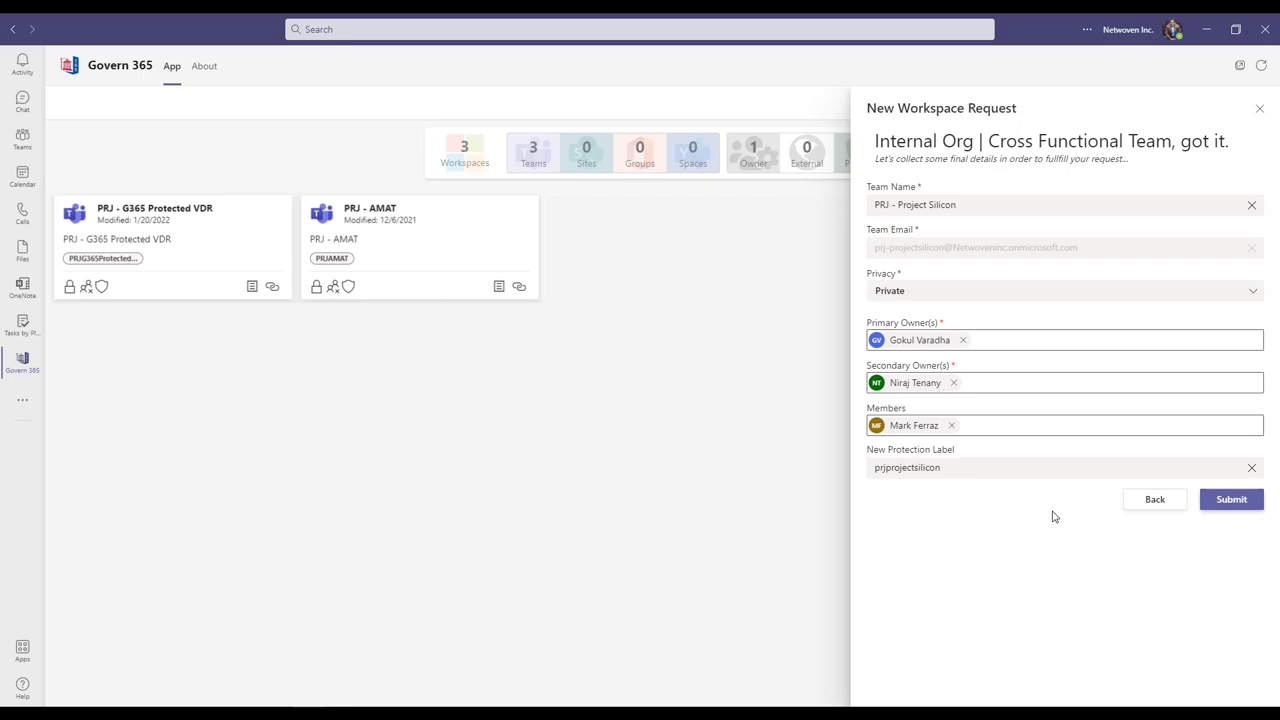
Submit the PRJ - Project Silicon request with label prjprojectsilicon and return to the workspace list
click(1217, 512)
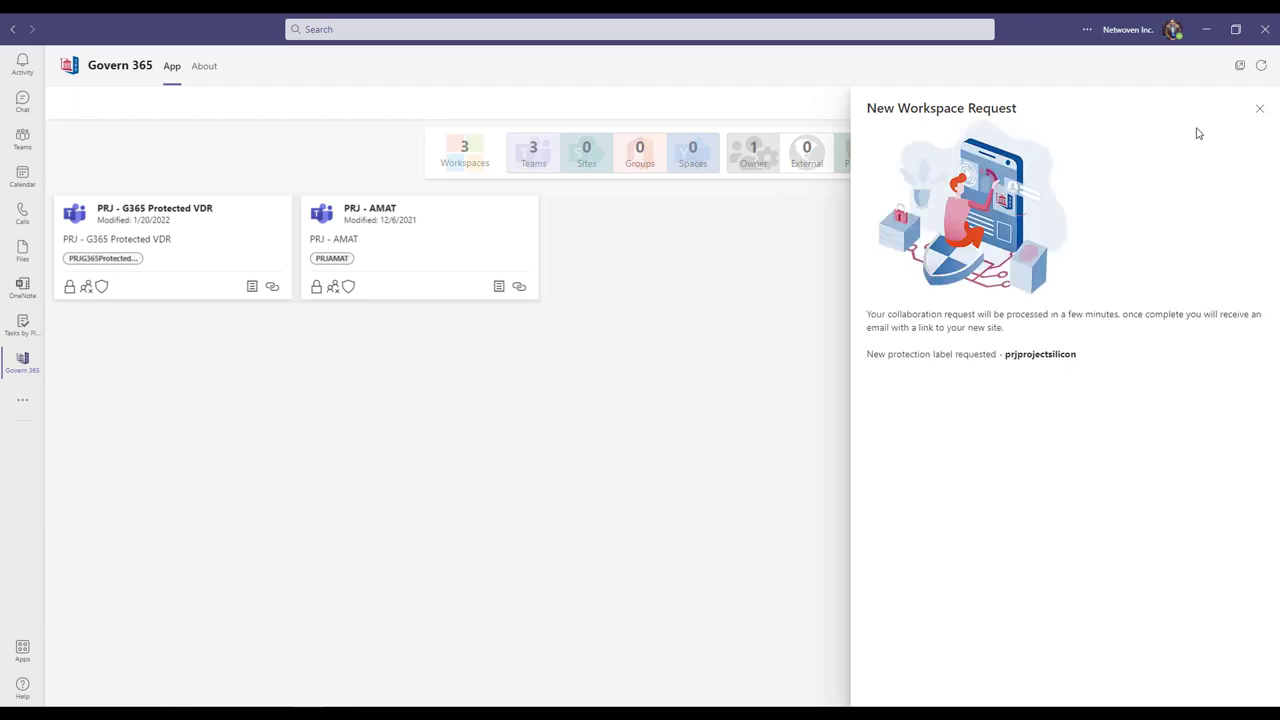
click(1260, 108)
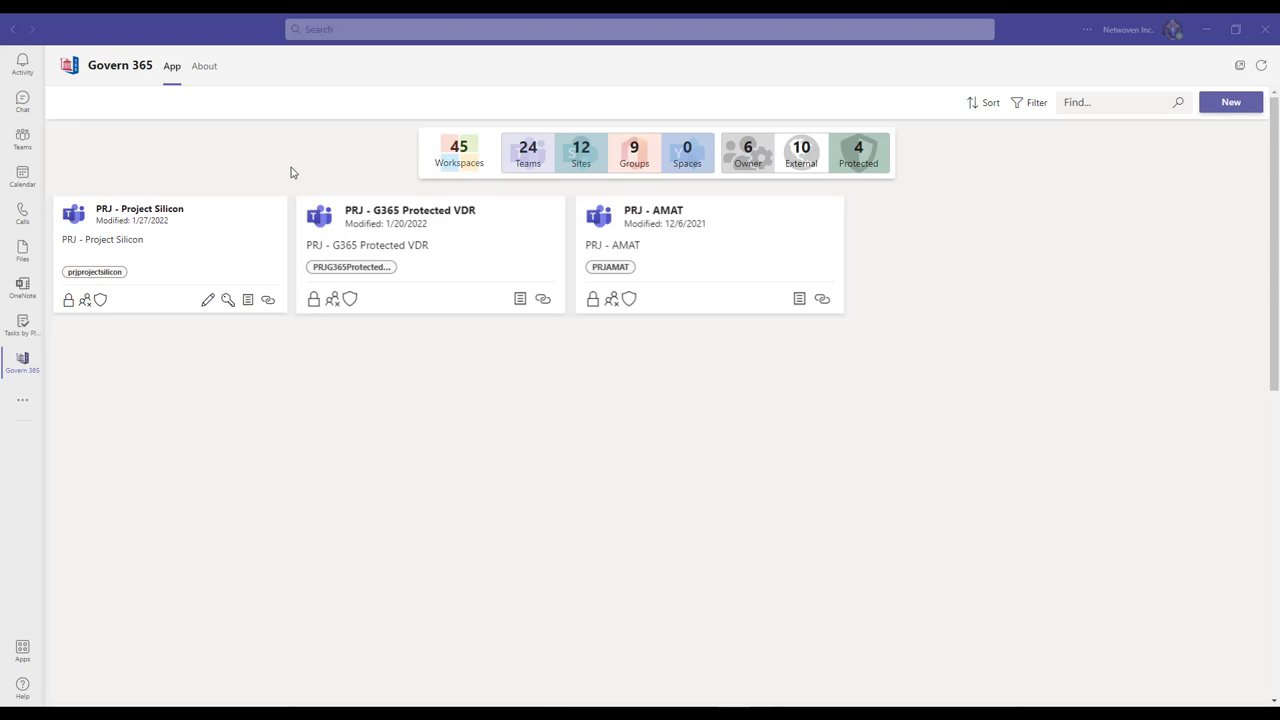
click(228, 300)
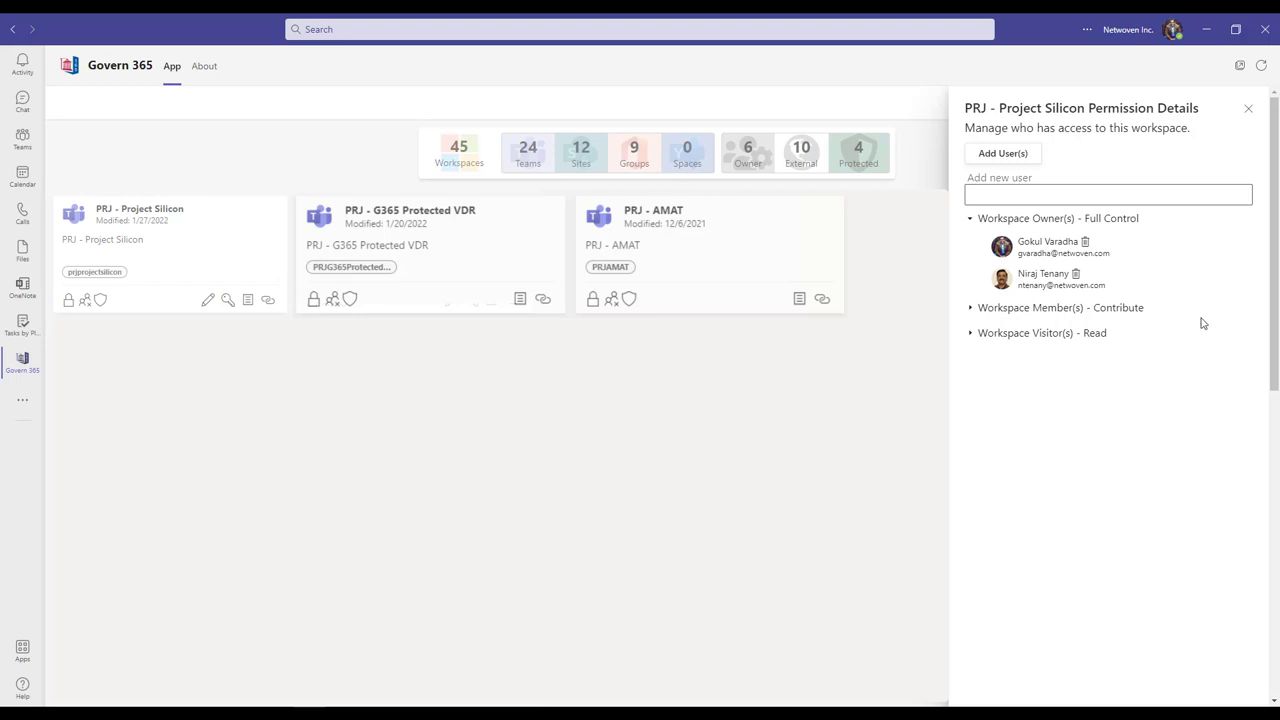
click(1248, 108)
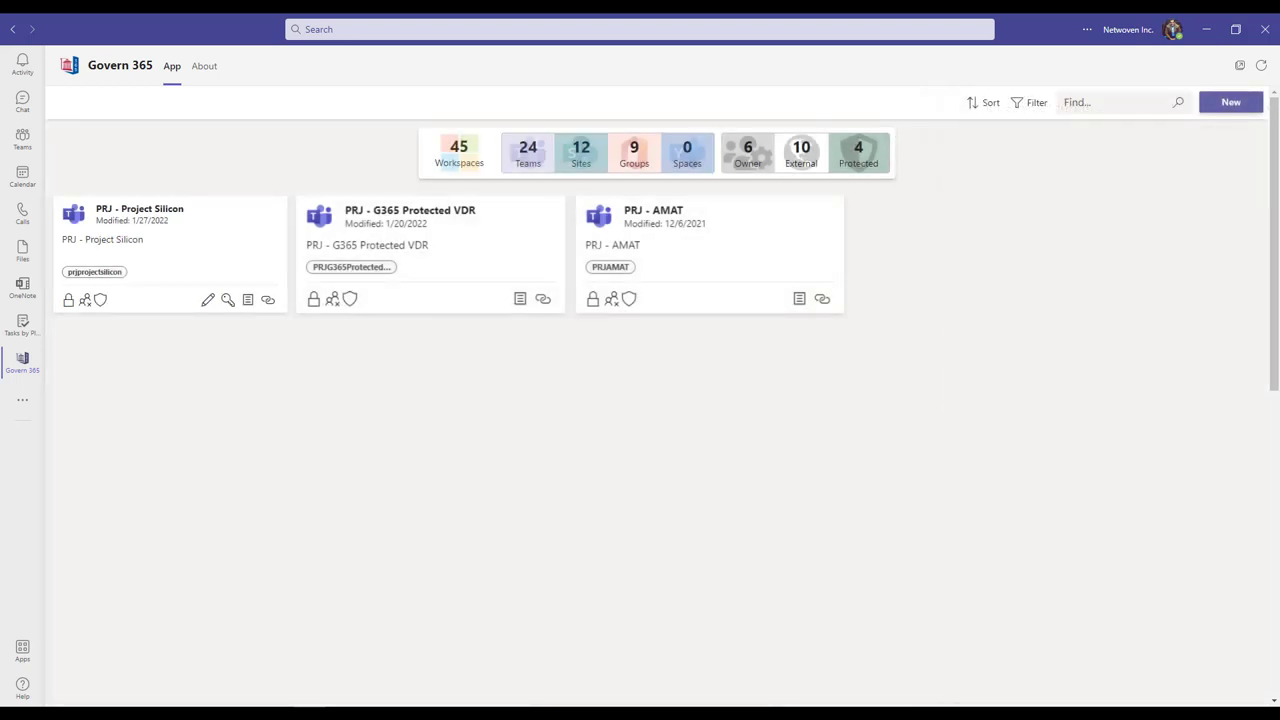
Check Project Silicon's Workspace Manager settings (no configurable metadata, Internal sharing) and close the panel
click(206, 301)
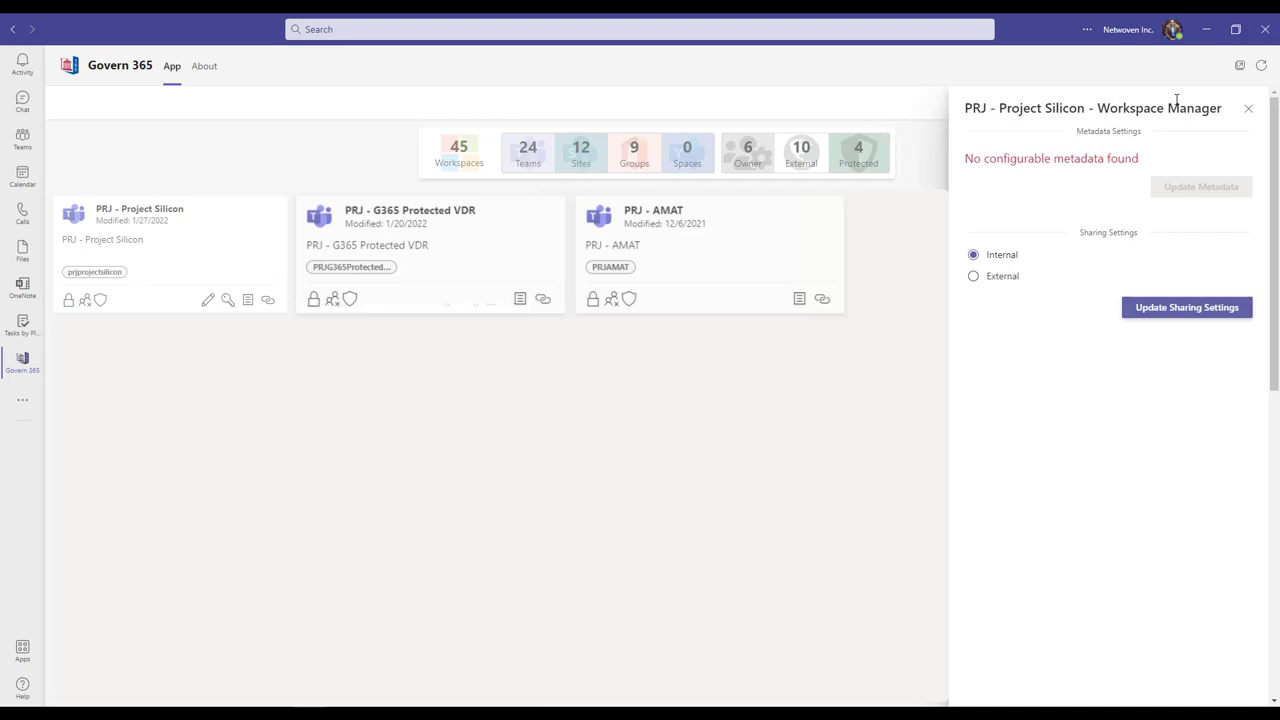
click(1248, 109)
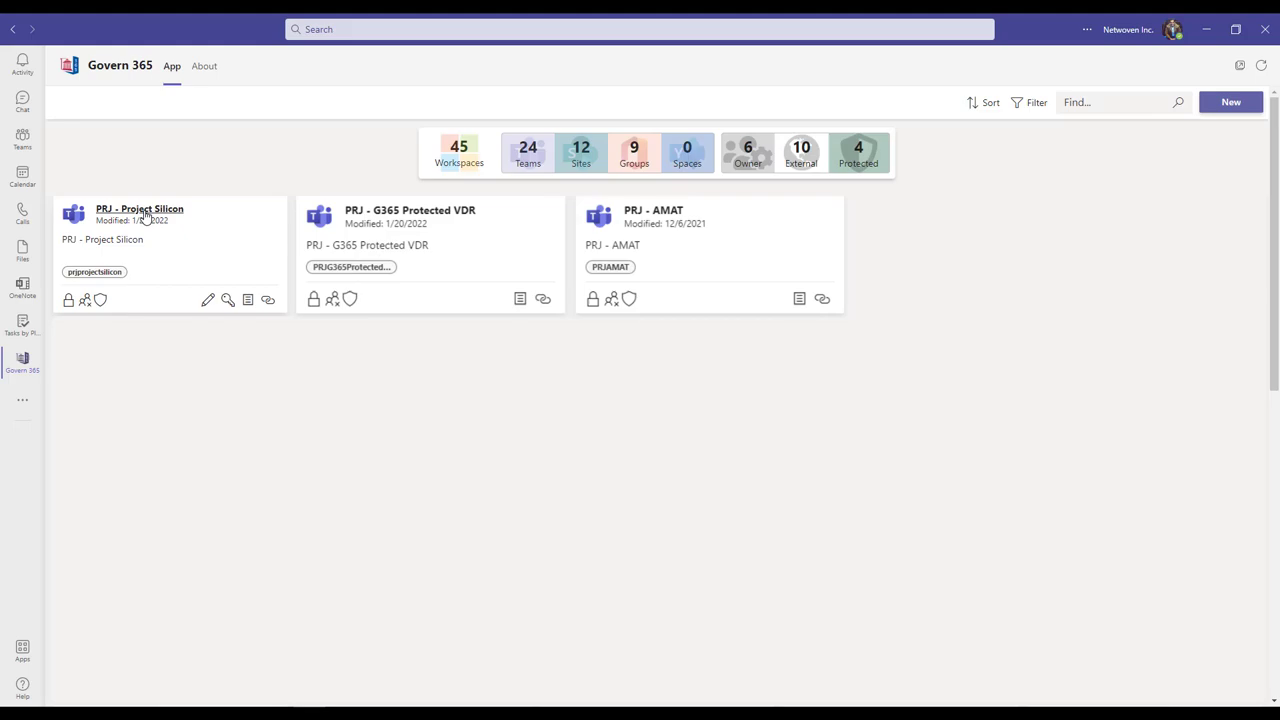
Open the Project Silicon team's General channel files in SharePoint
click(146, 216)
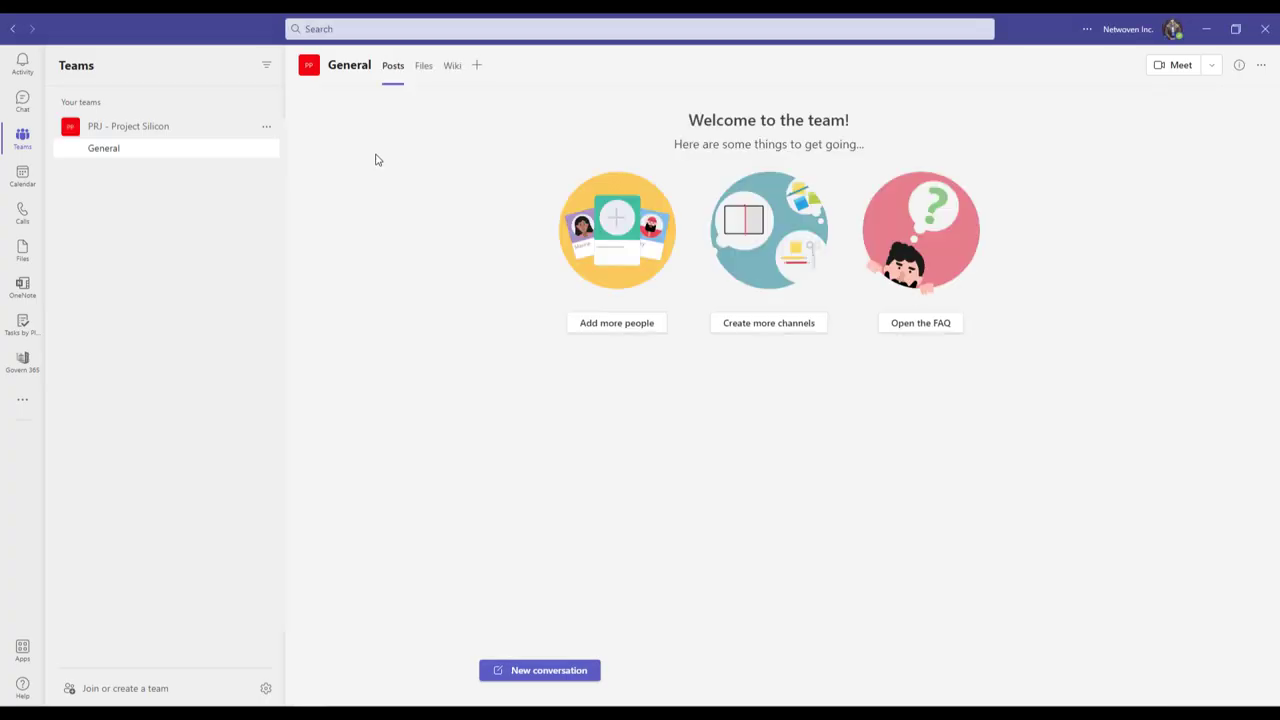
click(424, 65)
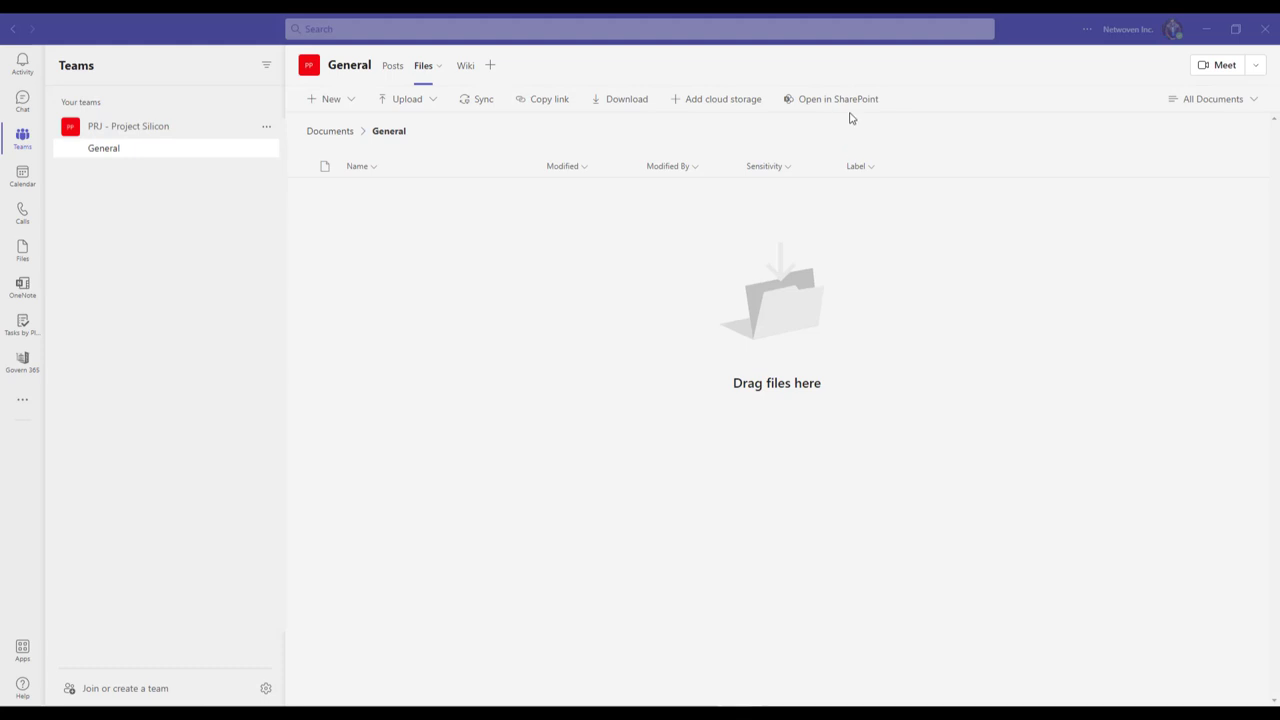
click(853, 106)
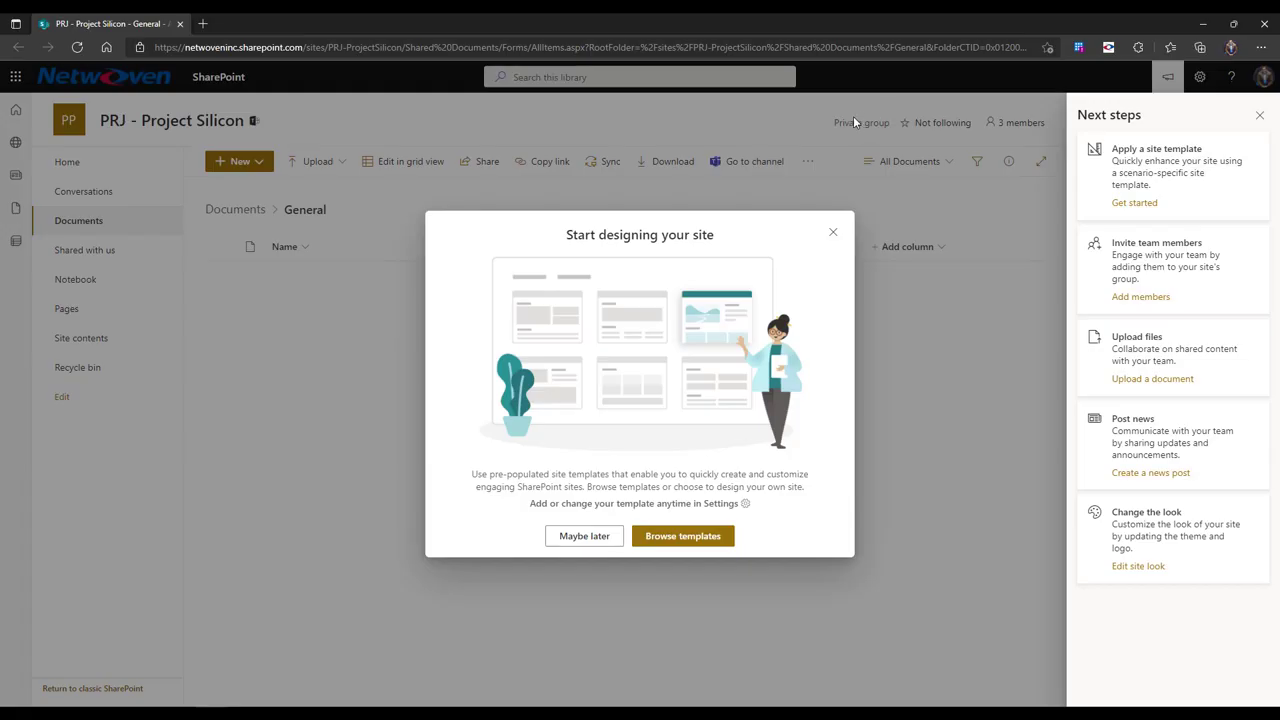
Dismiss the SharePoint prompts and upload all five Test Files into the General library
click(586, 537)
click(1259, 118)
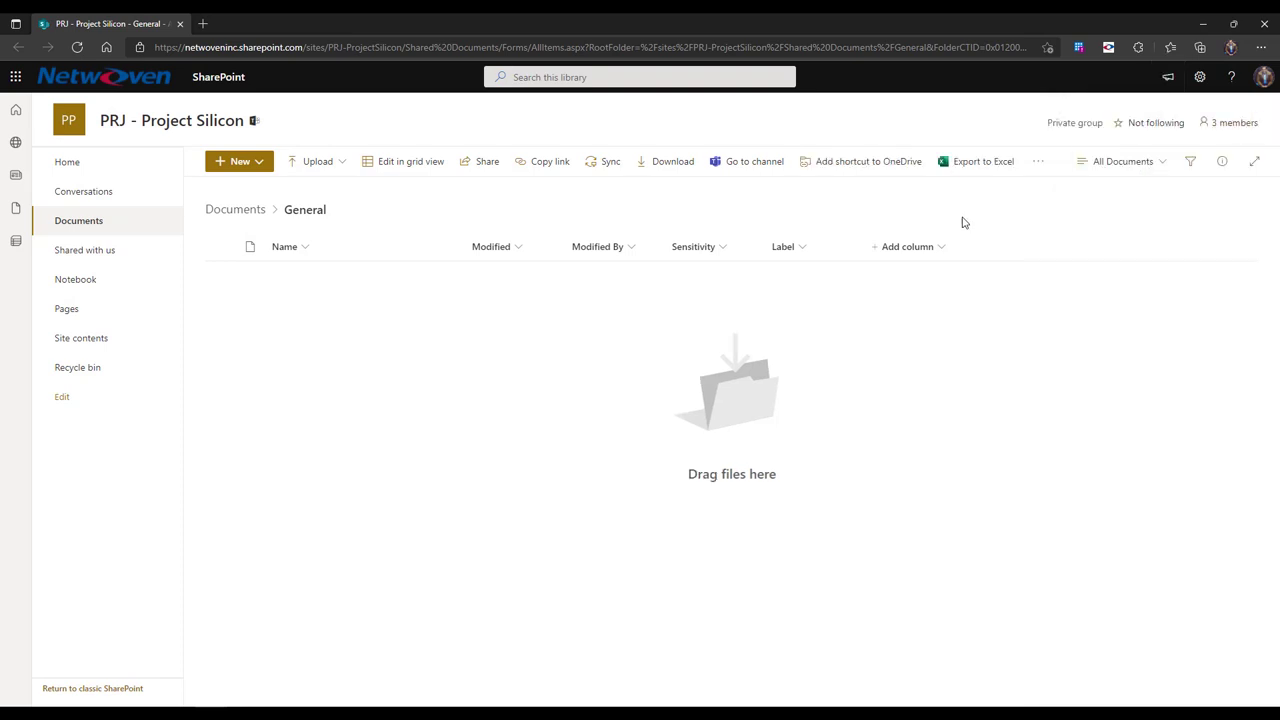
click(340, 163)
click(347, 190)
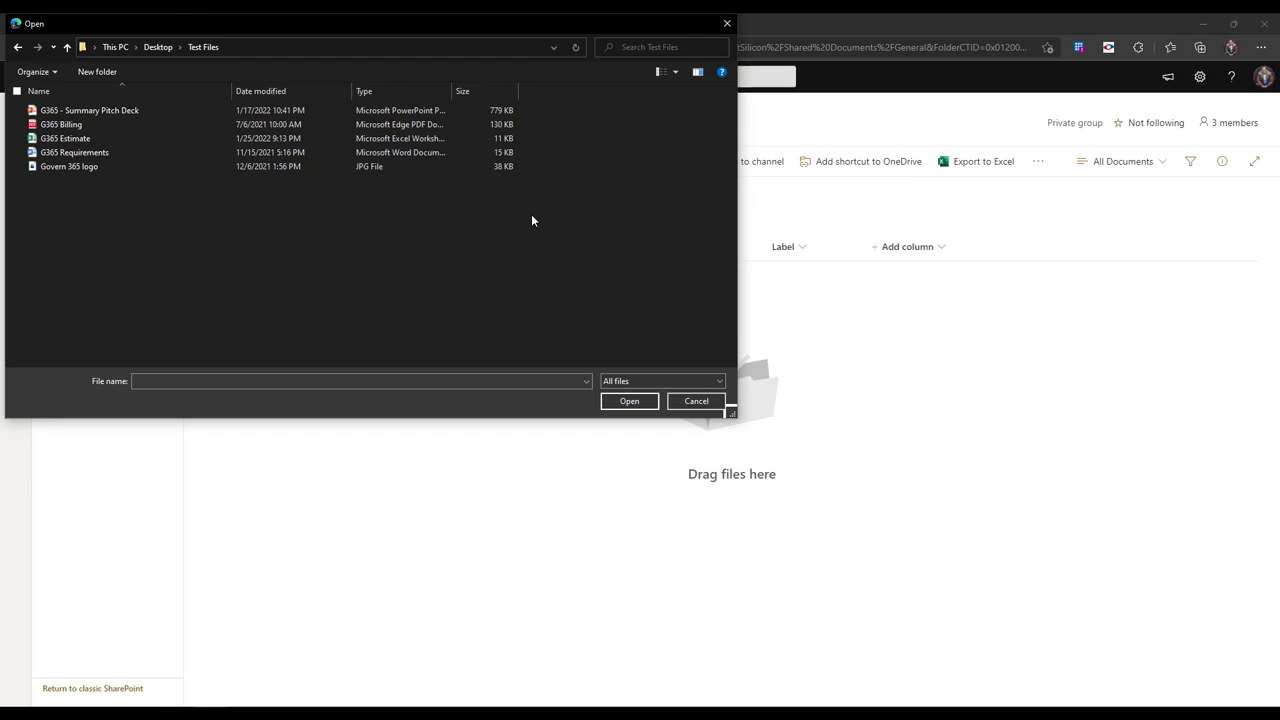
click(146, 111)
drag(138, 121, 128, 165)
click(629, 401)
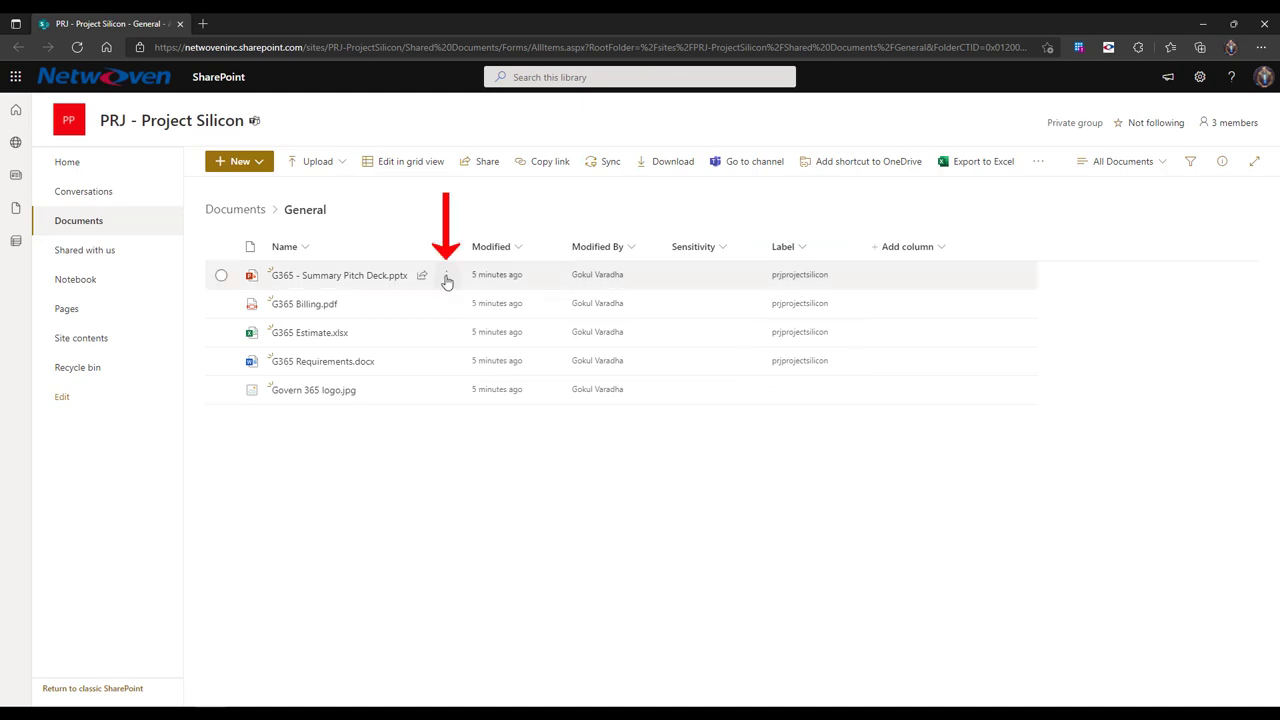
click(446, 278)
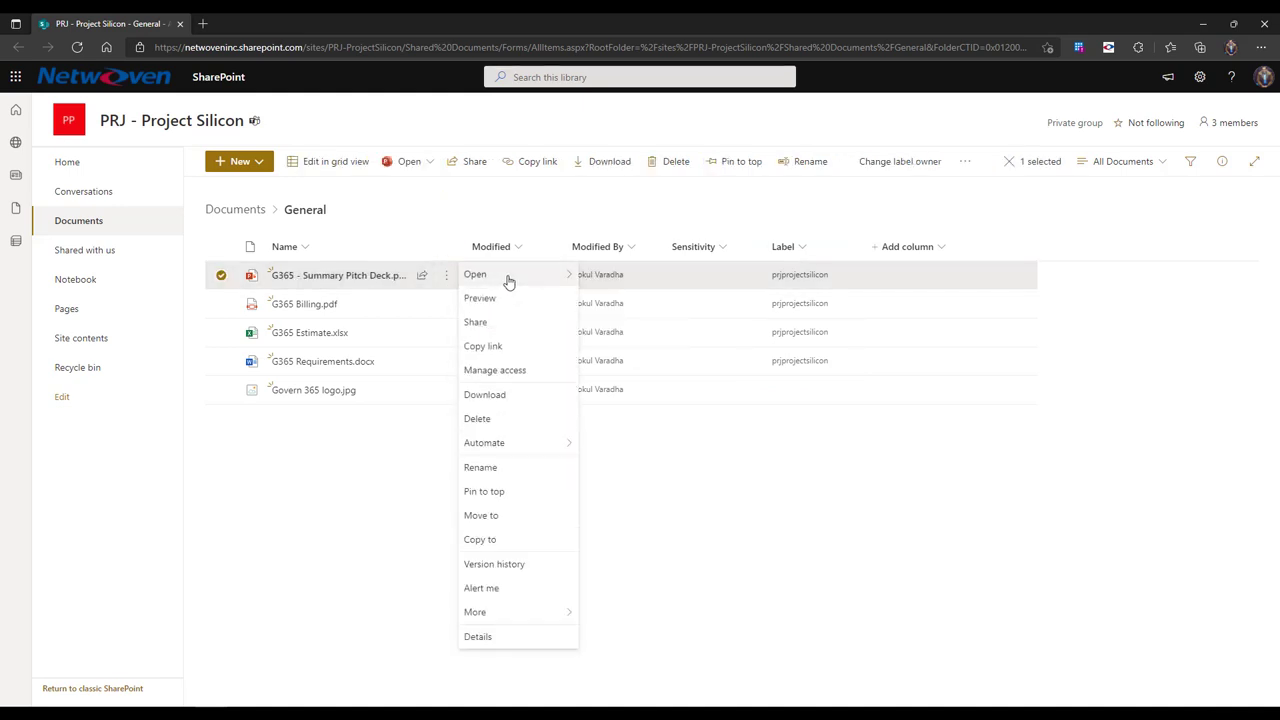
click(508, 276)
click(596, 300)
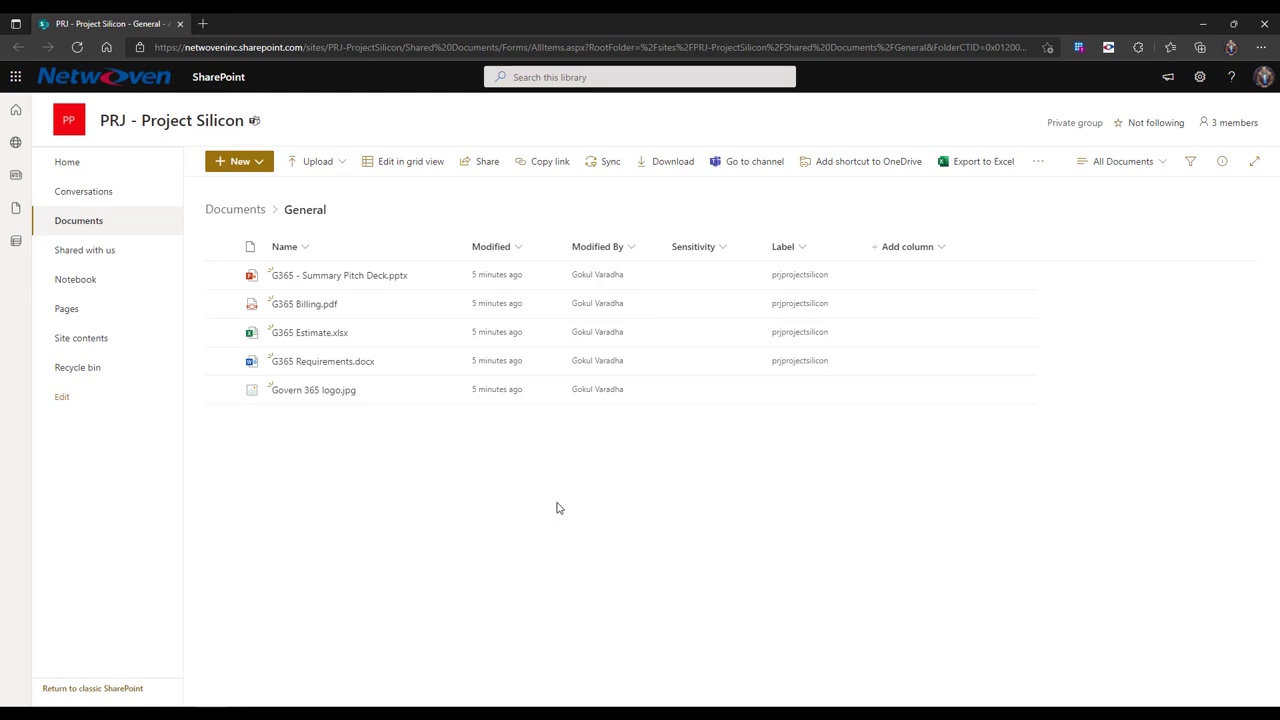
Add a new person, found by full name, to the Project Silicon group with the Member role
click(1228, 122)
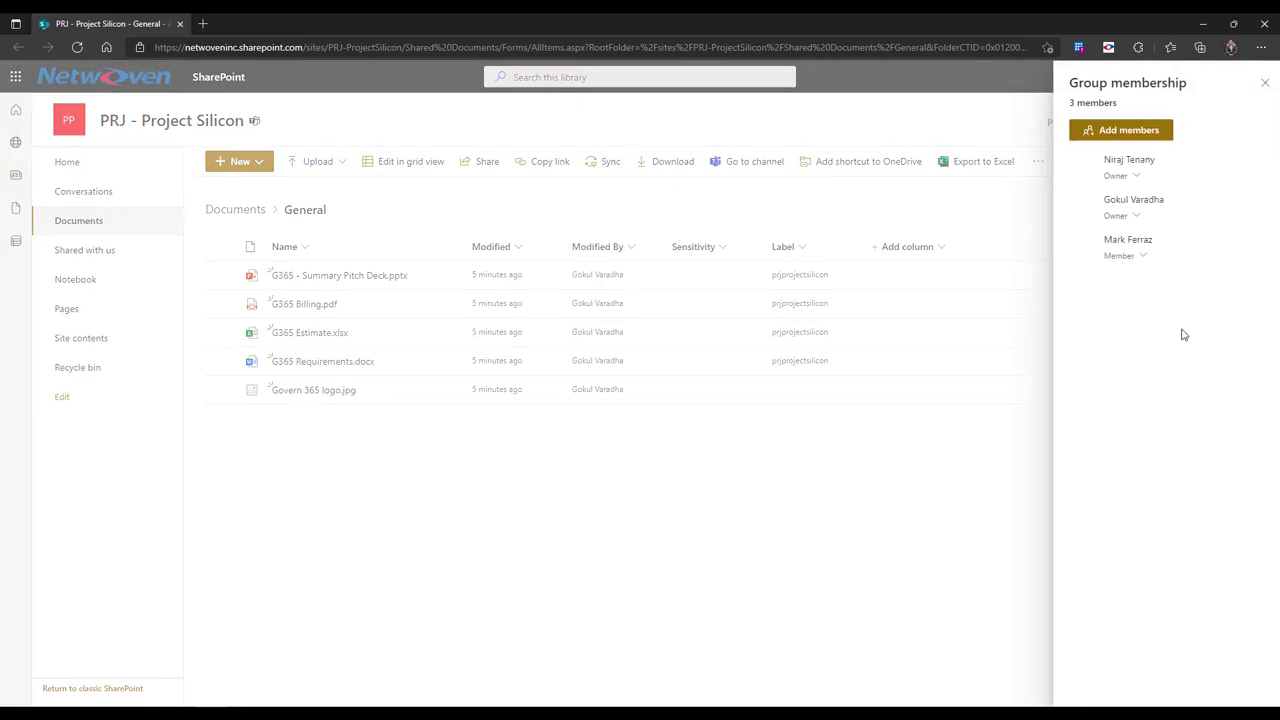
click(1166, 131)
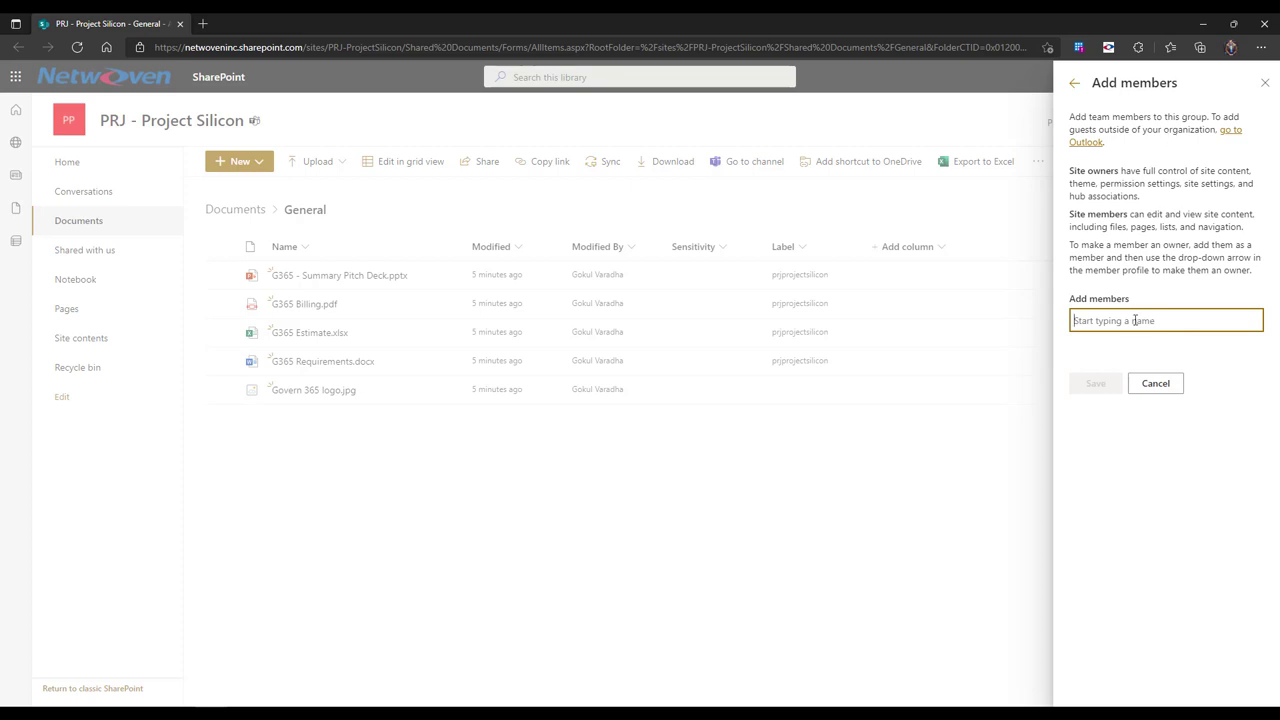
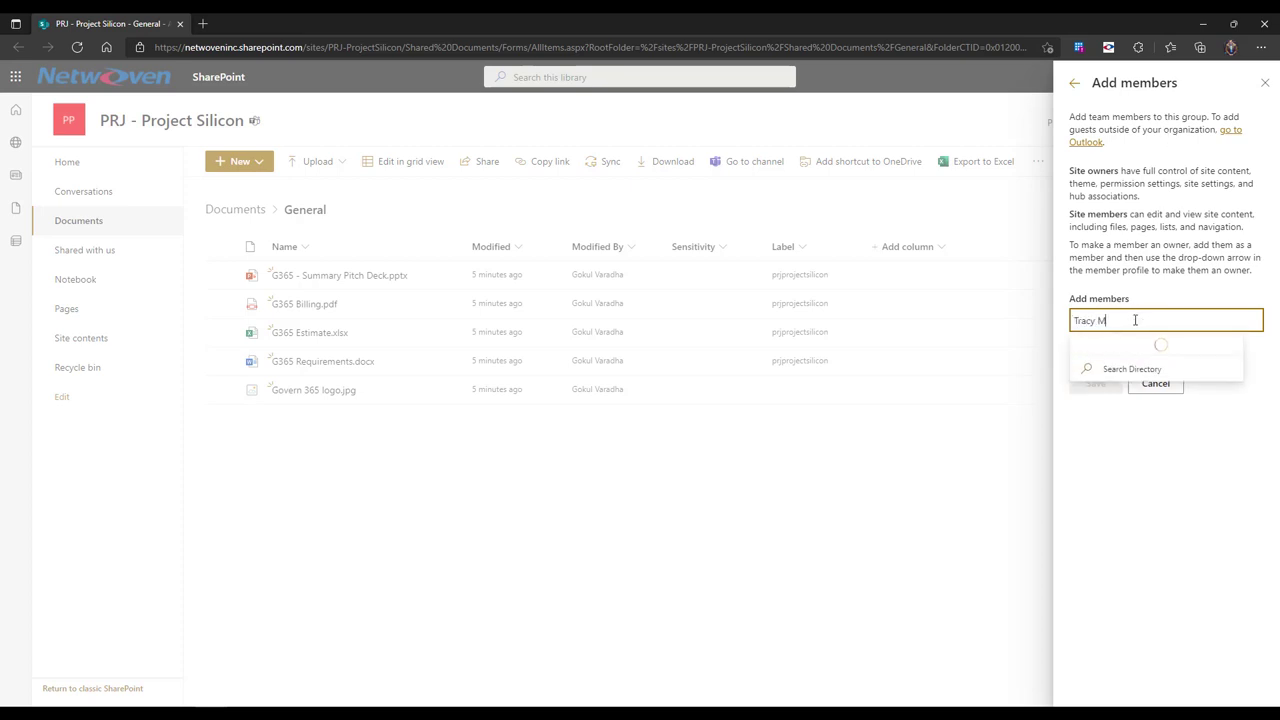
click(1140, 357)
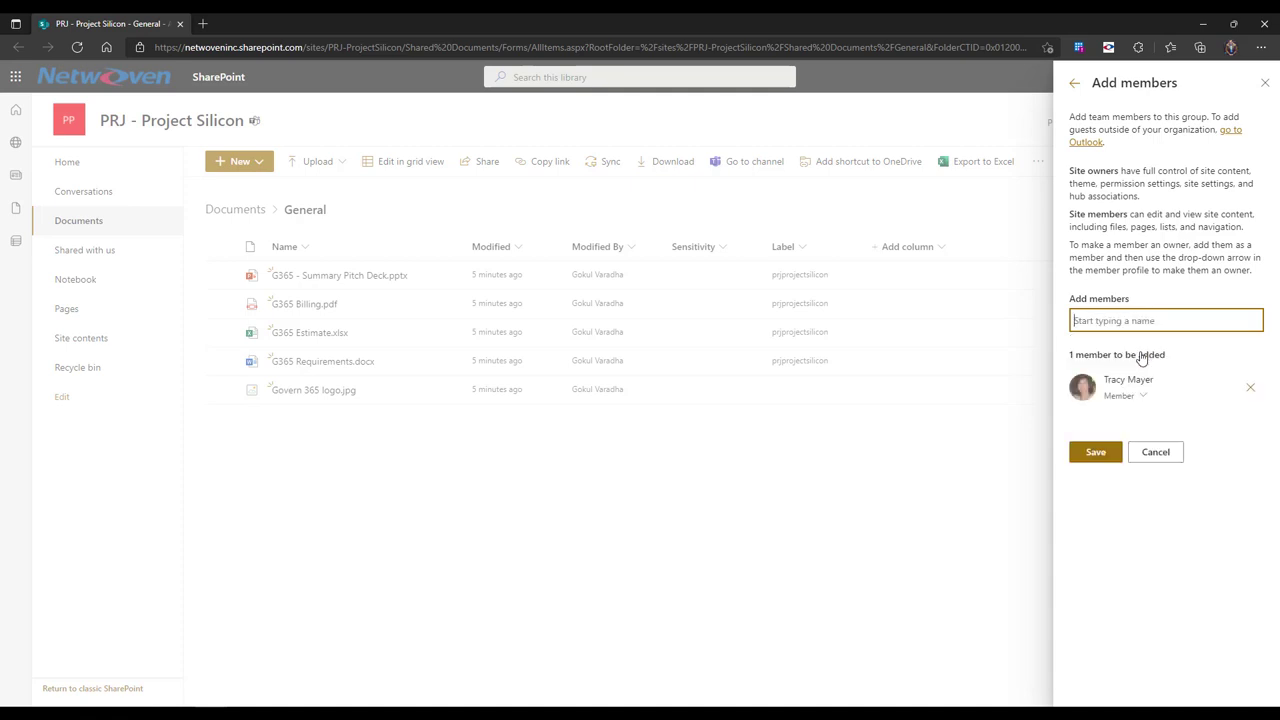
click(1146, 397)
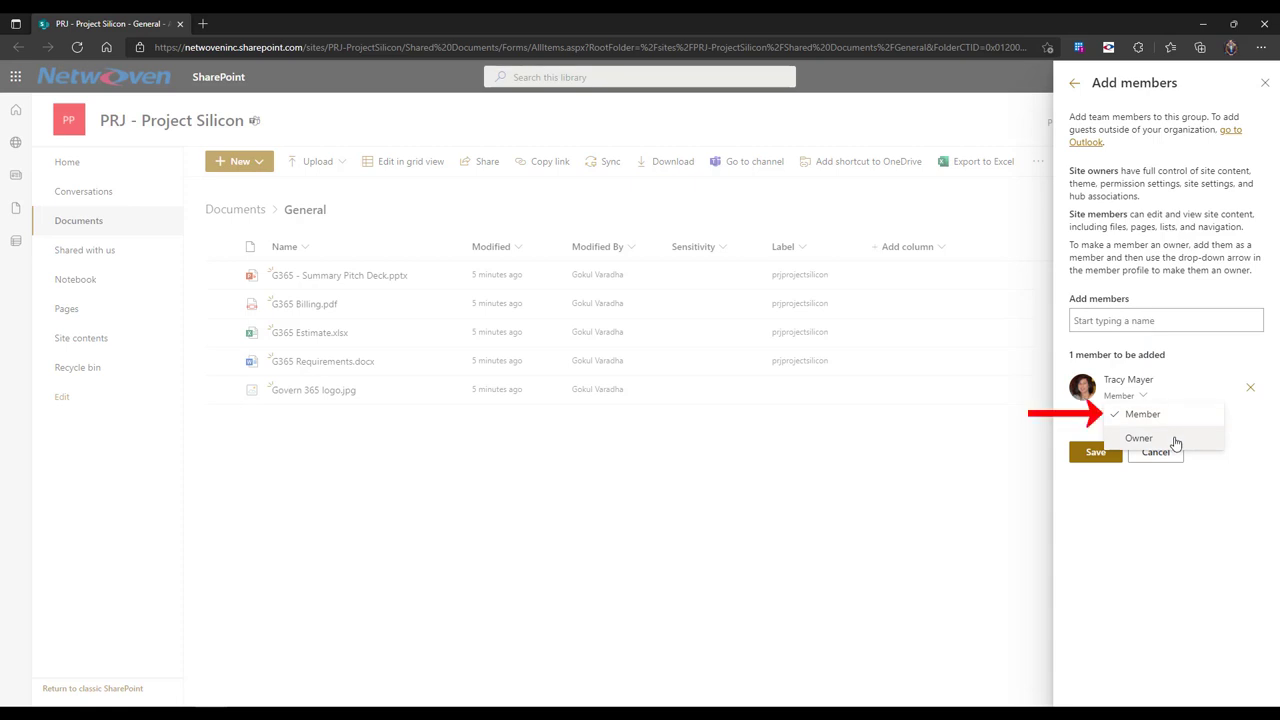
click(1158, 413)
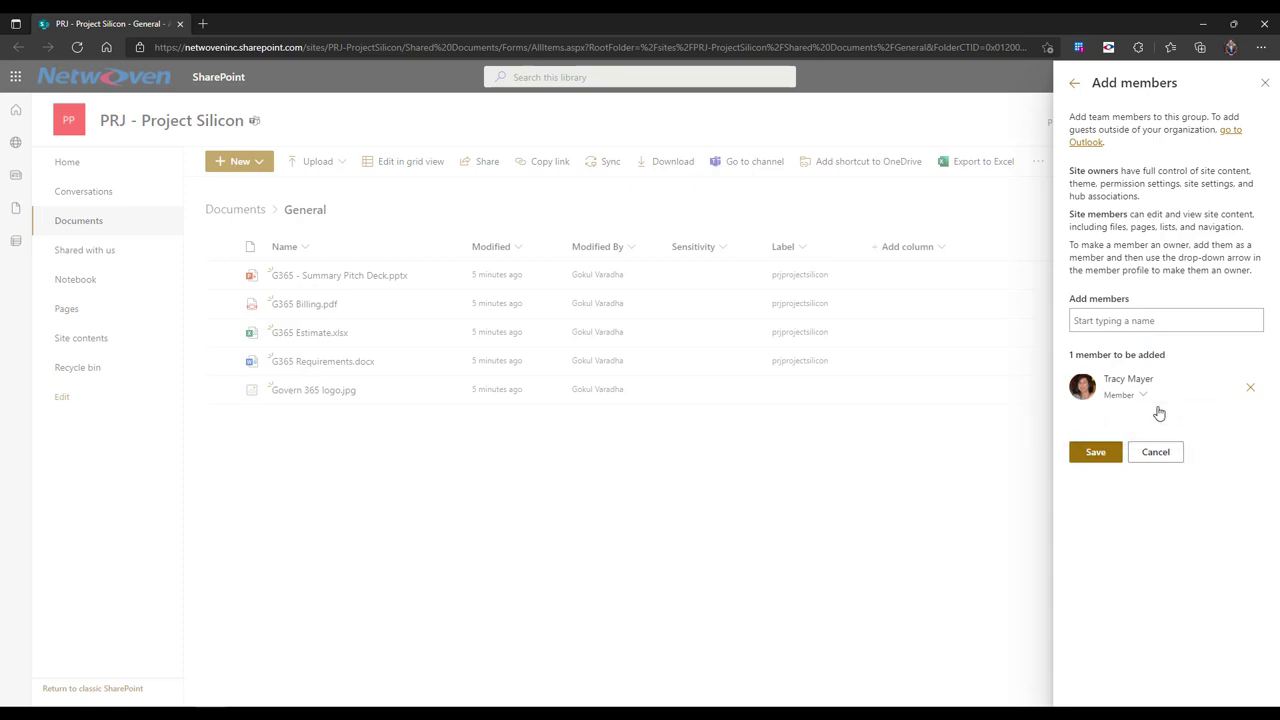
click(1096, 453)
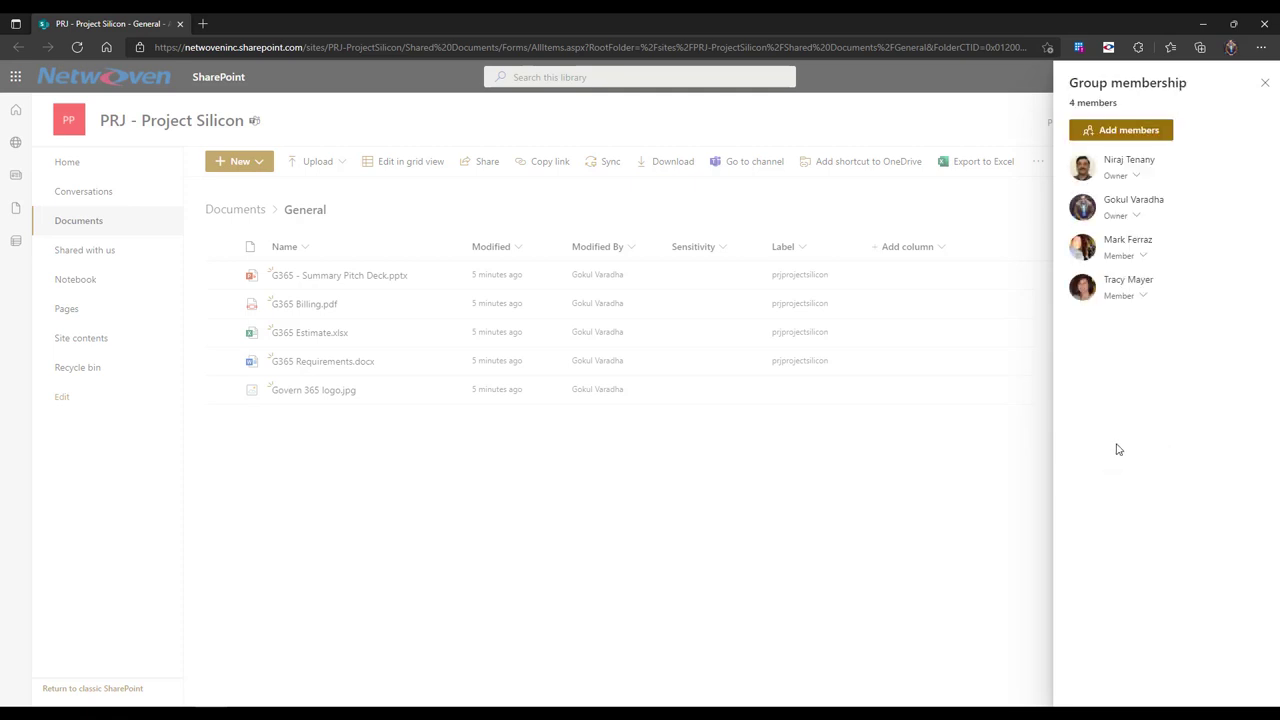
click(1140, 296)
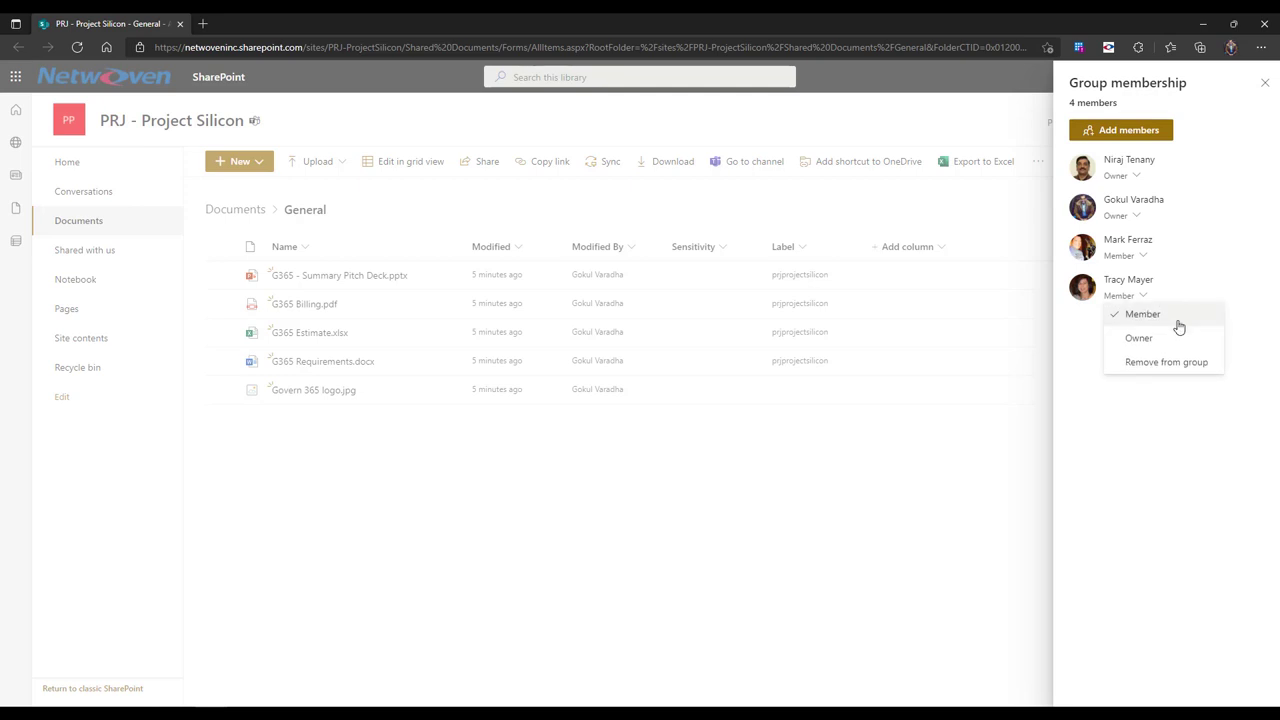
Remove the newly added person from the Project Silicon group, leaving 3 members
click(1213, 365)
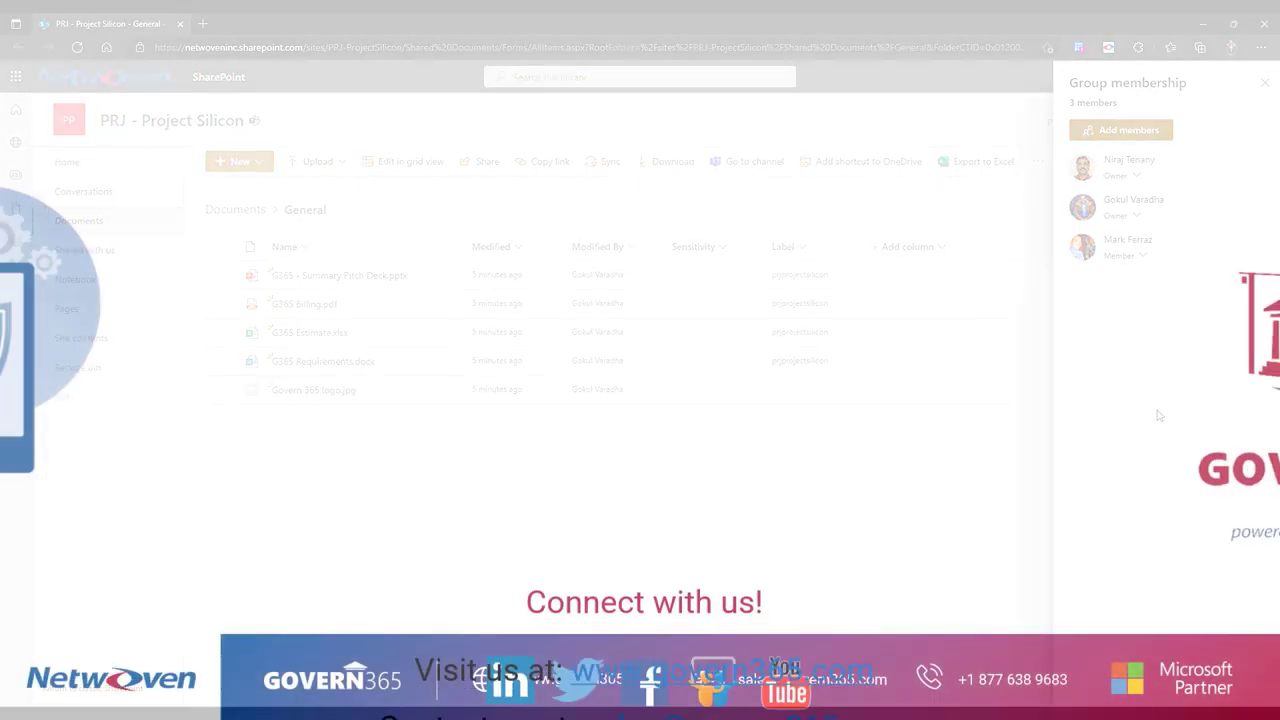